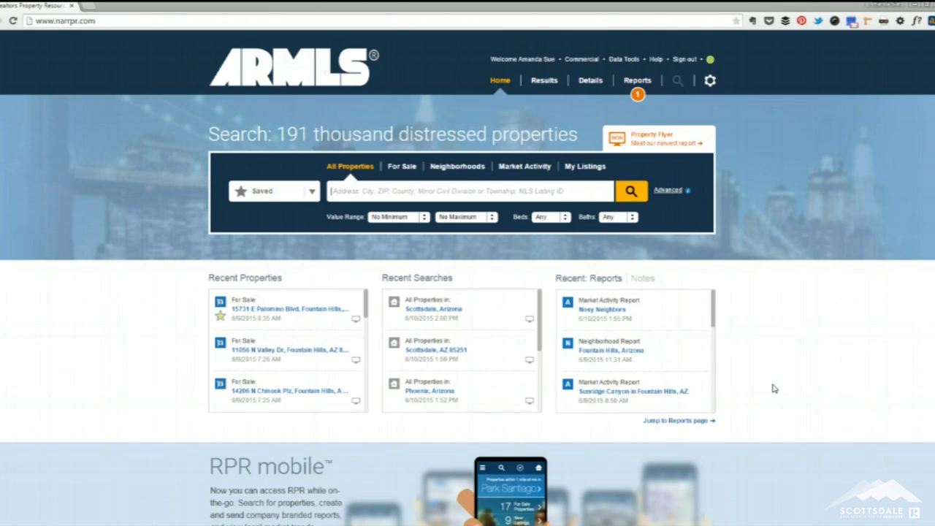
- Search all properties in Scottsdale, Arizona
text(Sco)
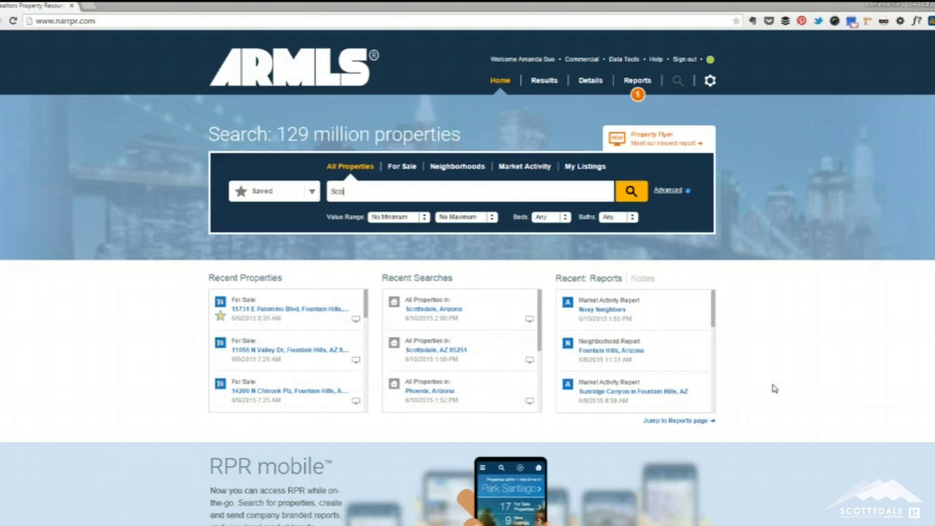
text(ttsdale)
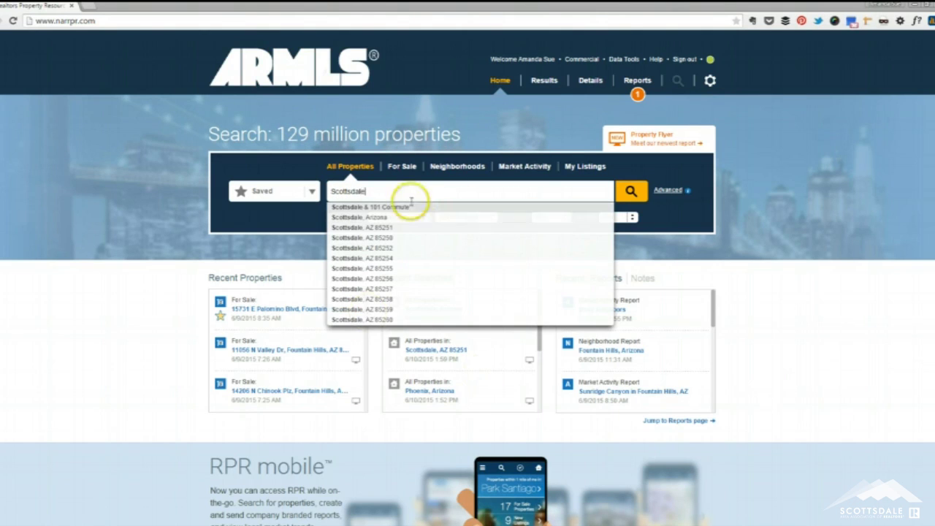
click(387, 209)
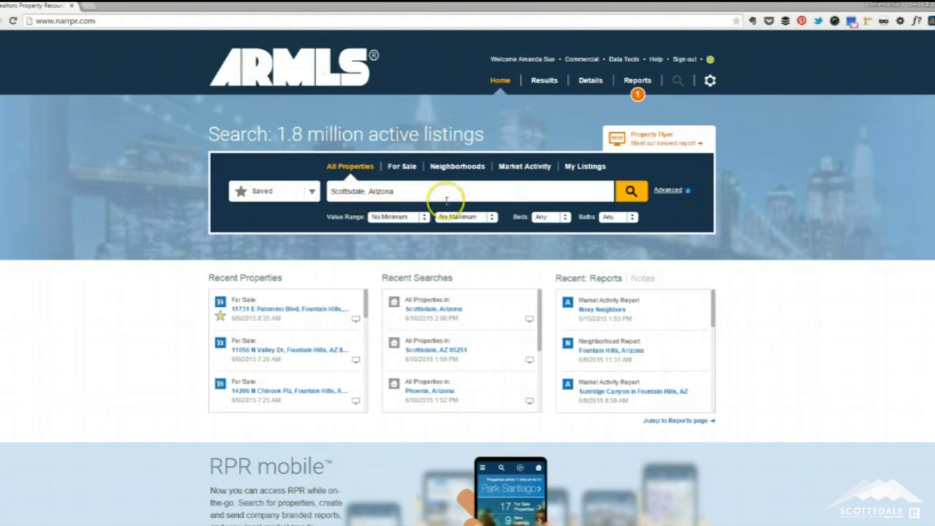
click(631, 191)
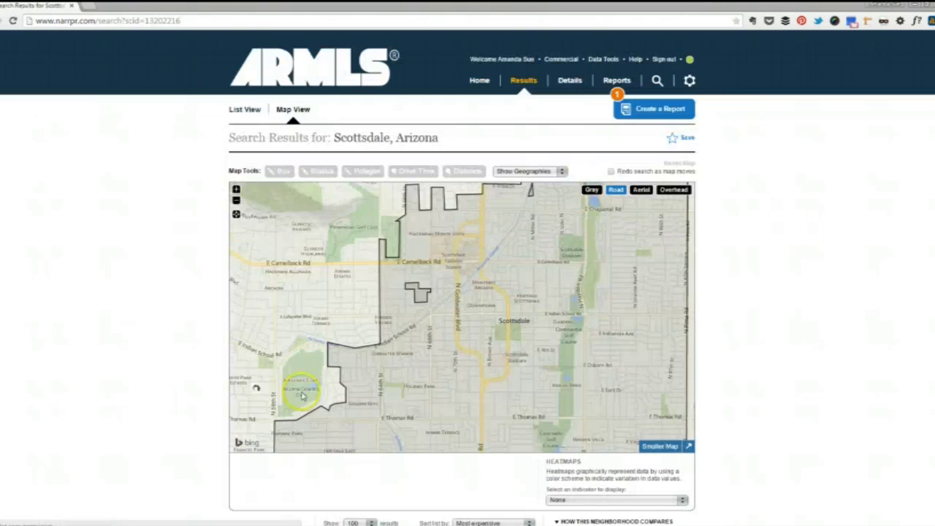
- Draw a closed polygon around Kierland Golf Club, following Bell Road, 64th Street, Thunderbird Road and Scottsdale Road
click(236, 201)
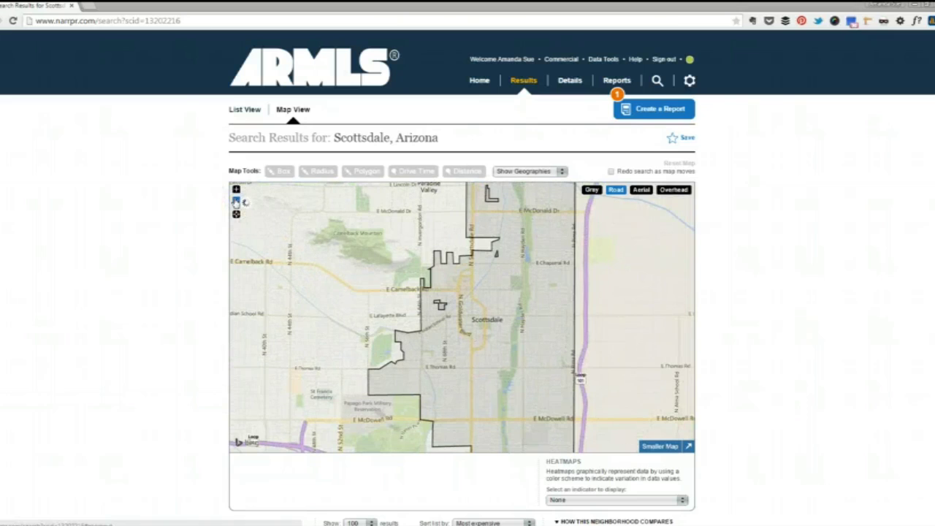
click(236, 201)
drag(565, 279, 555, 384)
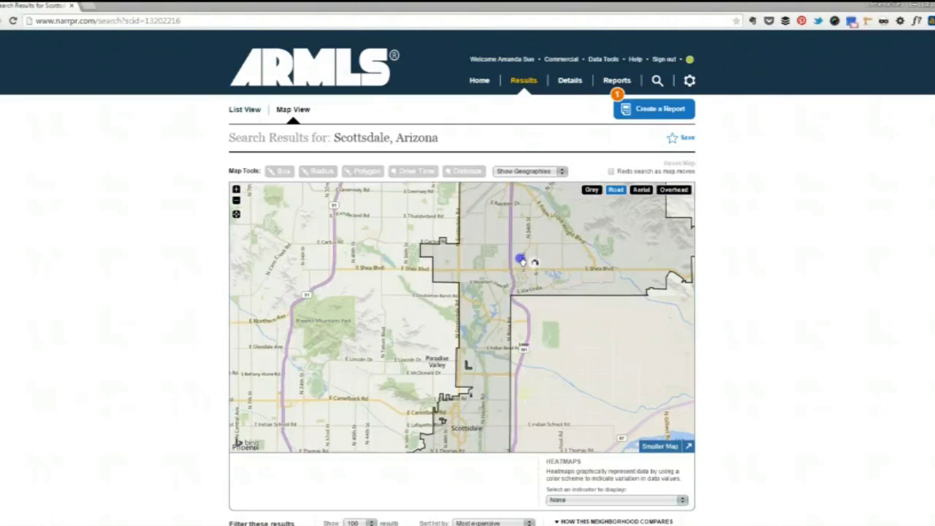
drag(534, 262, 515, 314)
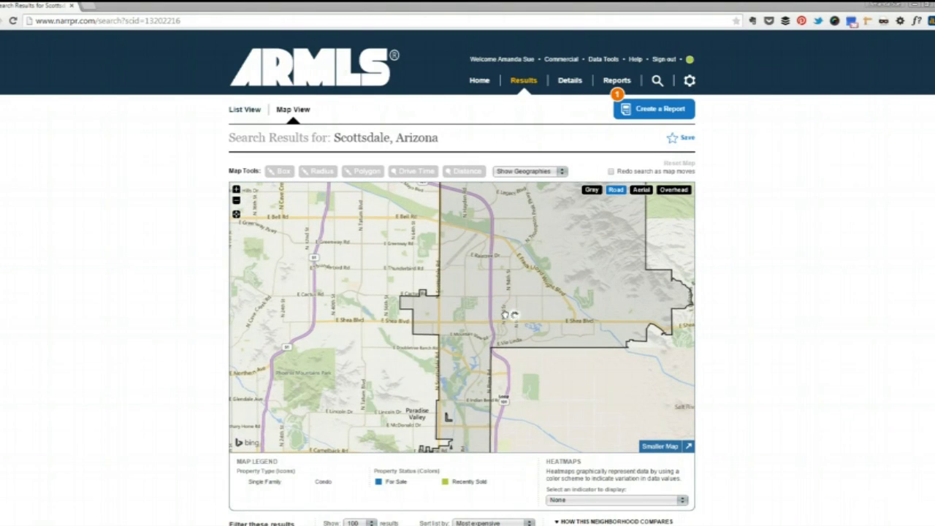
drag(444, 276, 451, 308)
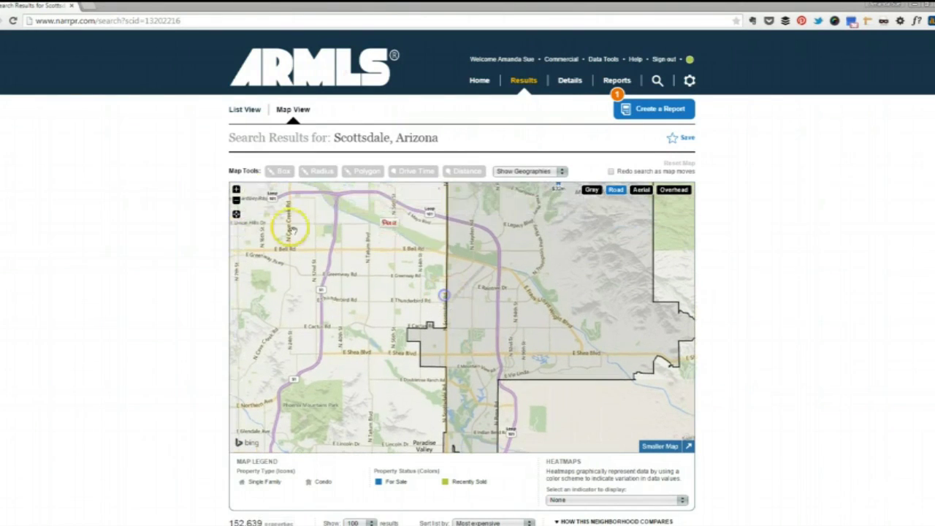
click(236, 190)
click(236, 189)
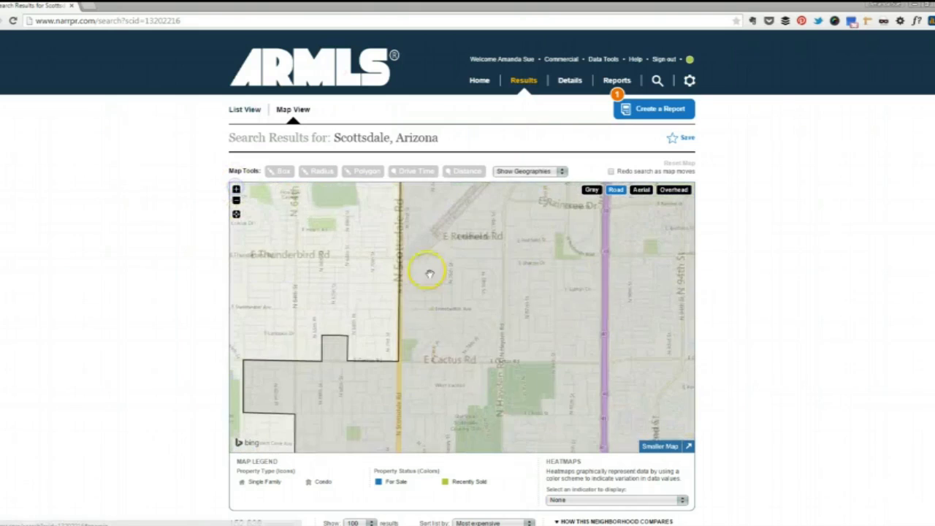
drag(428, 271, 471, 354)
drag(355, 268, 272, 241)
drag(442, 359, 451, 346)
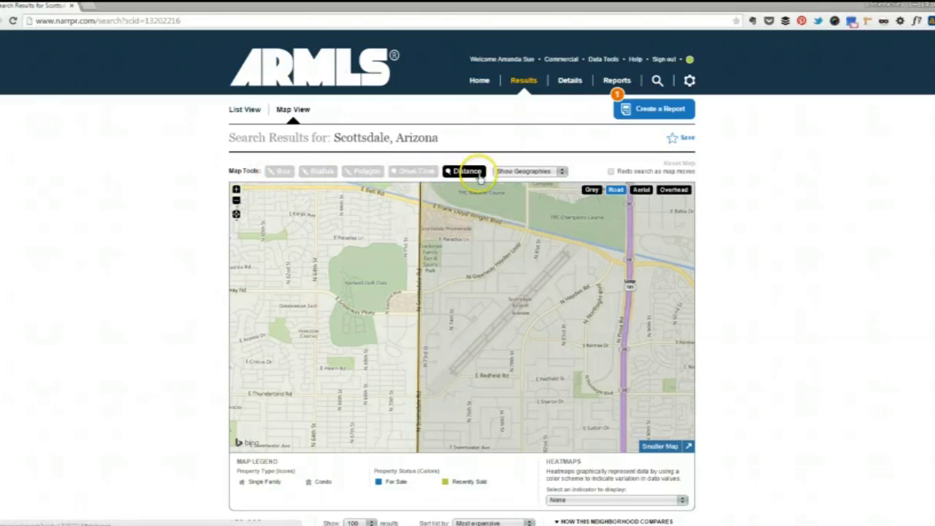
click(366, 174)
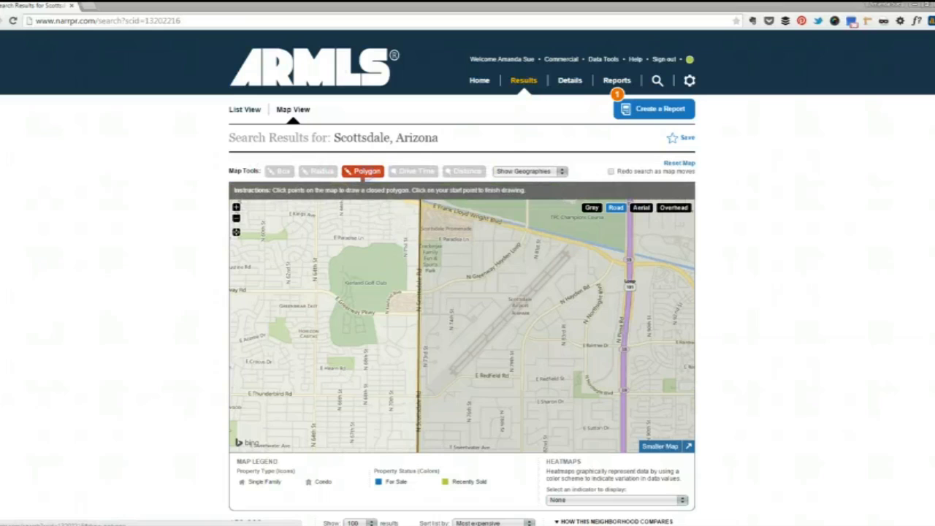
drag(417, 209, 437, 253)
click(437, 252)
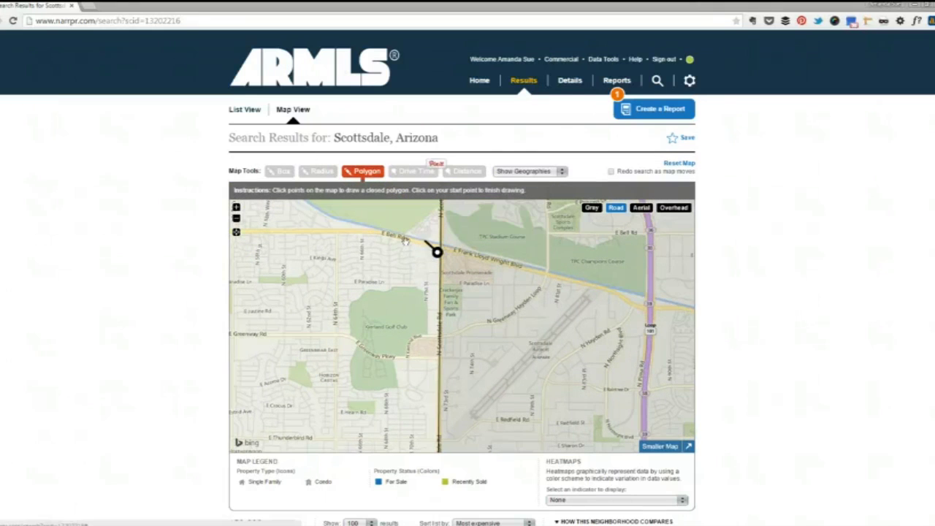
click(379, 234)
click(334, 233)
click(336, 335)
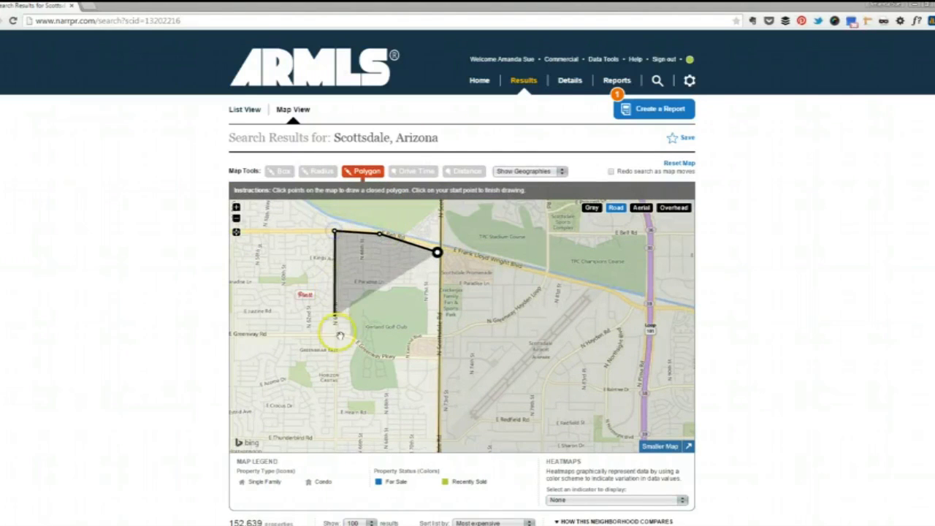
click(335, 406)
click(336, 440)
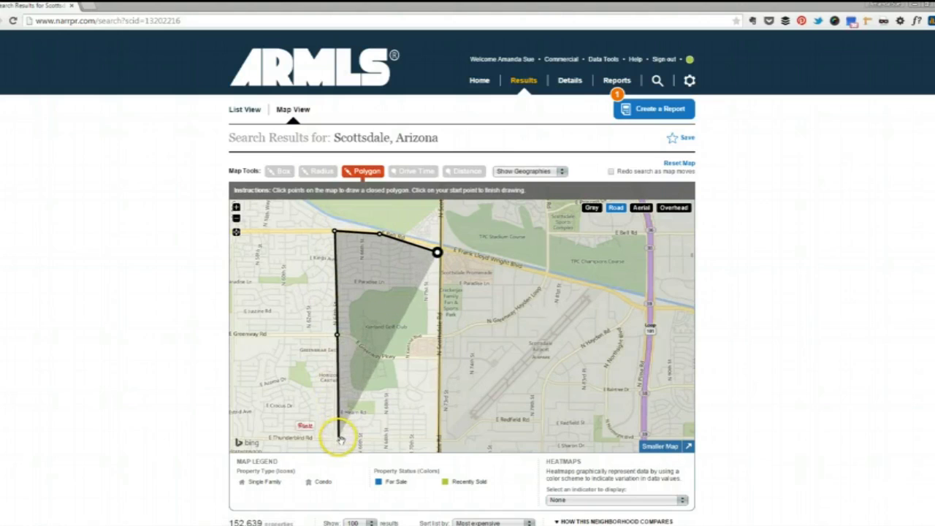
click(439, 442)
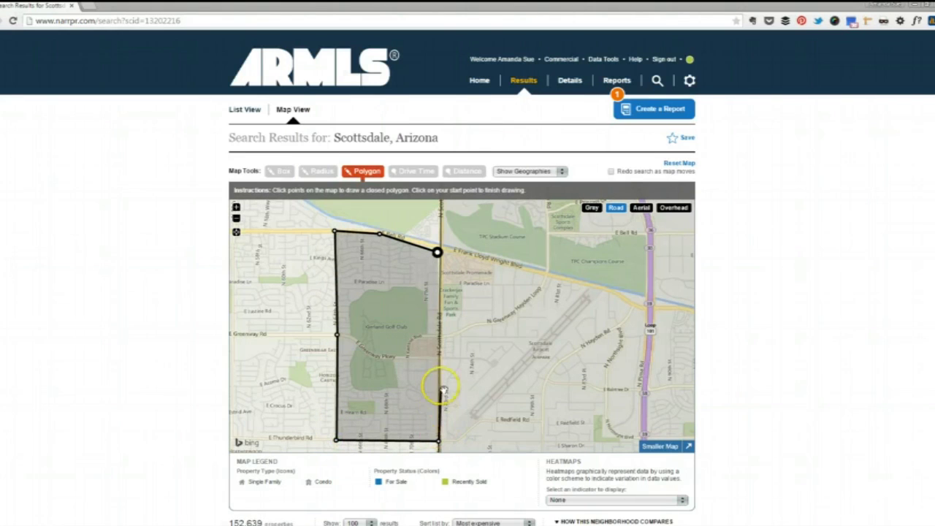
click(437, 253)
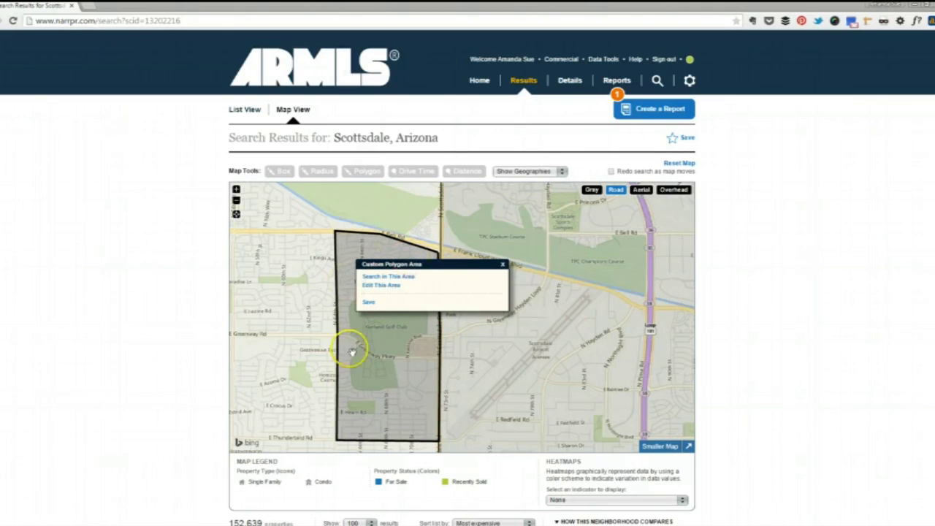
- Save the custom polygon area under the name Kierland and dismiss its pop-up
click(370, 305)
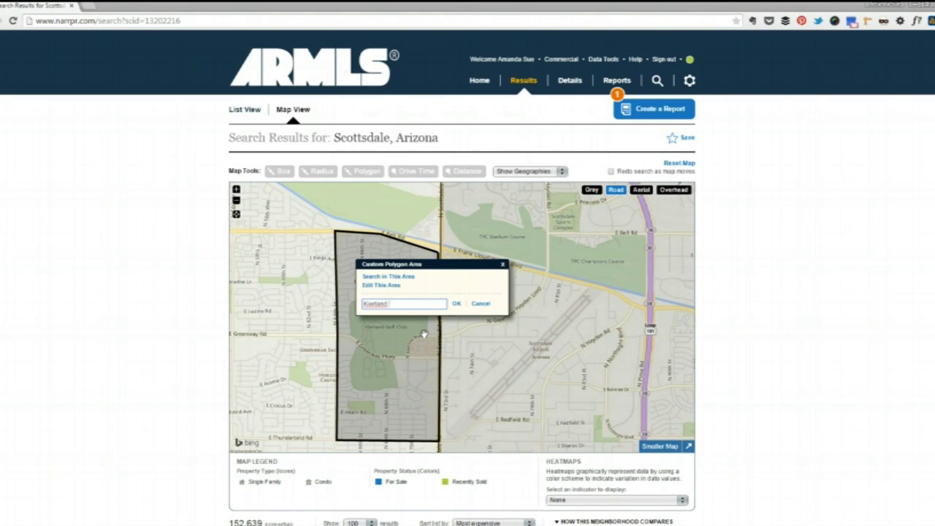
text(d)
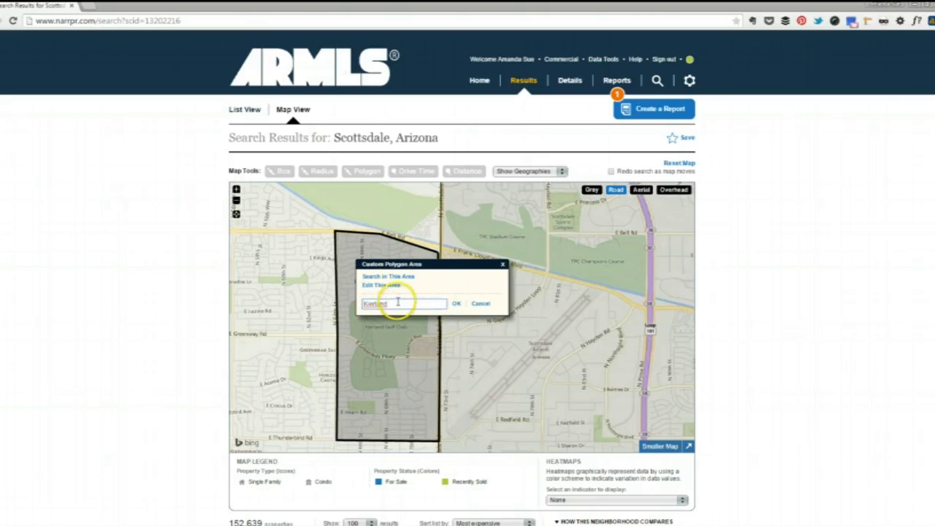
click(456, 305)
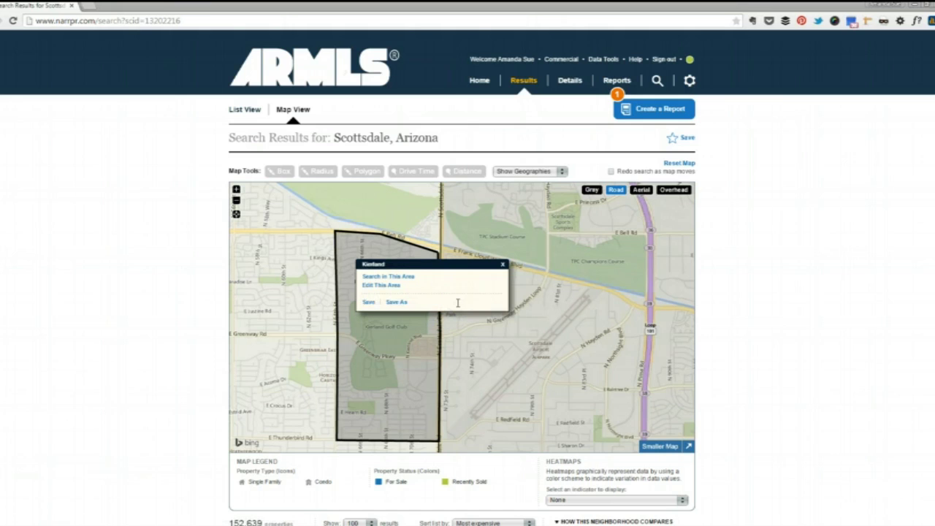
click(503, 264)
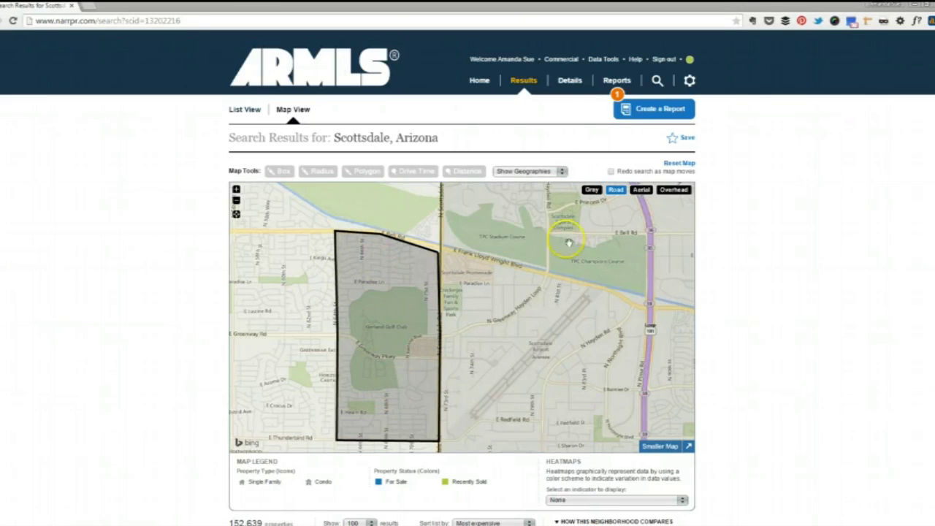
- Return to the home page and set up a Market Activity search for the saved Kierland area
click(479, 82)
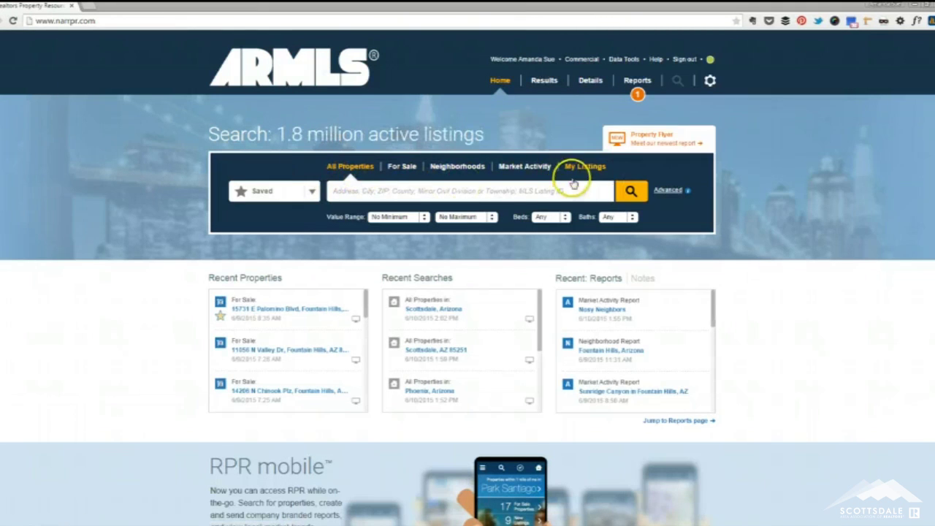
click(539, 175)
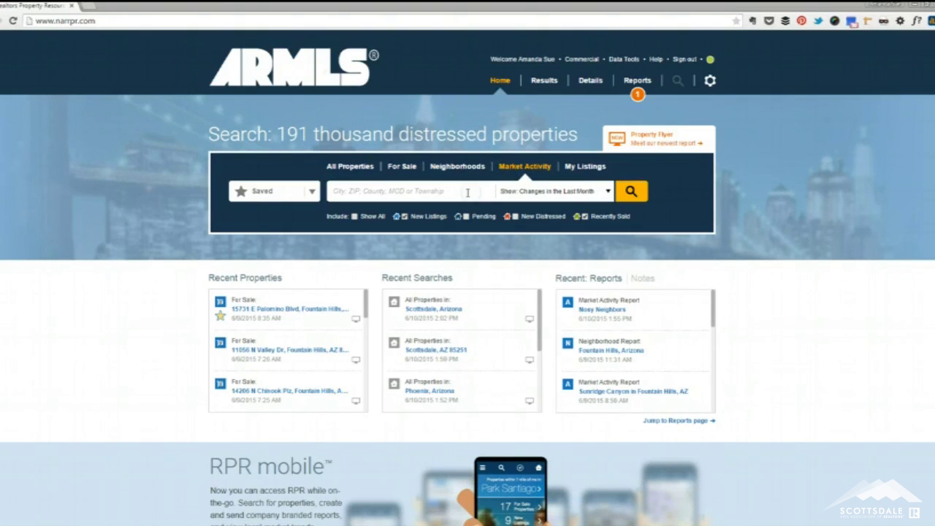
click(467, 193)
text(Kie)
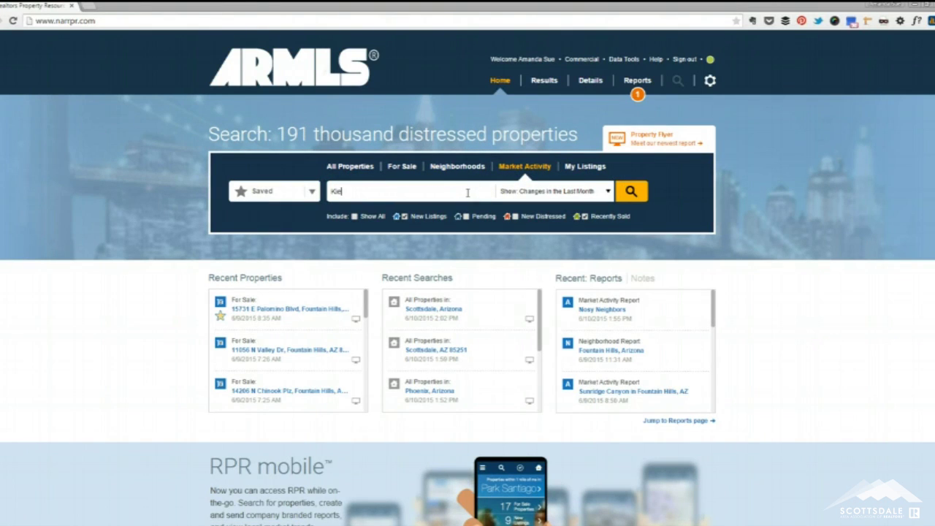
text(r)
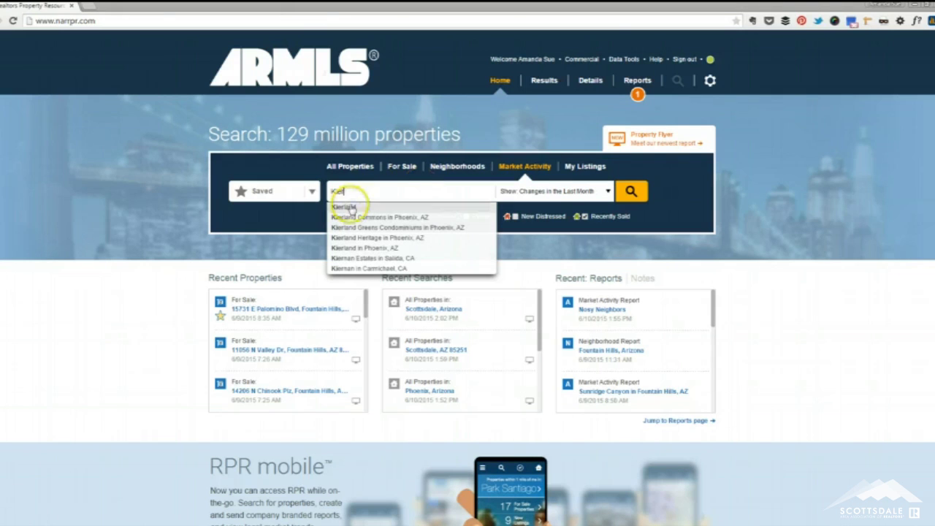
click(348, 208)
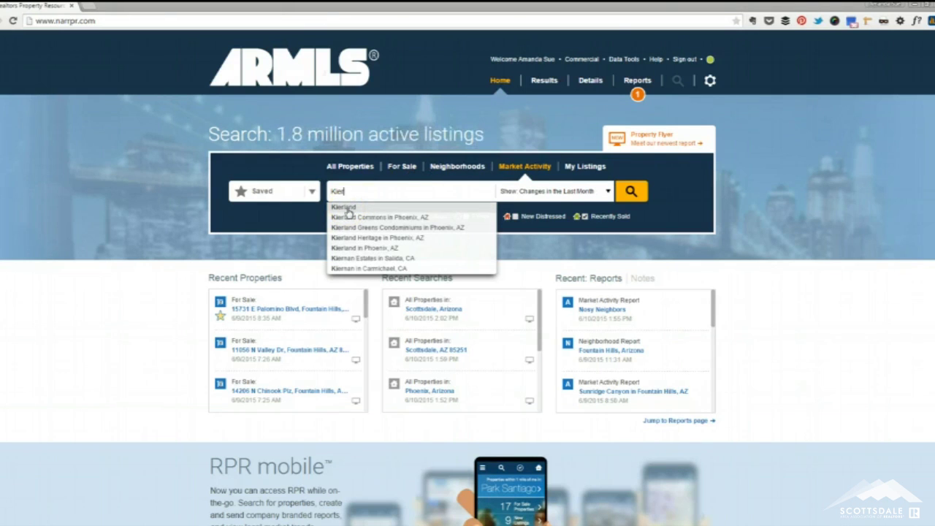
click(348, 208)
click(367, 187)
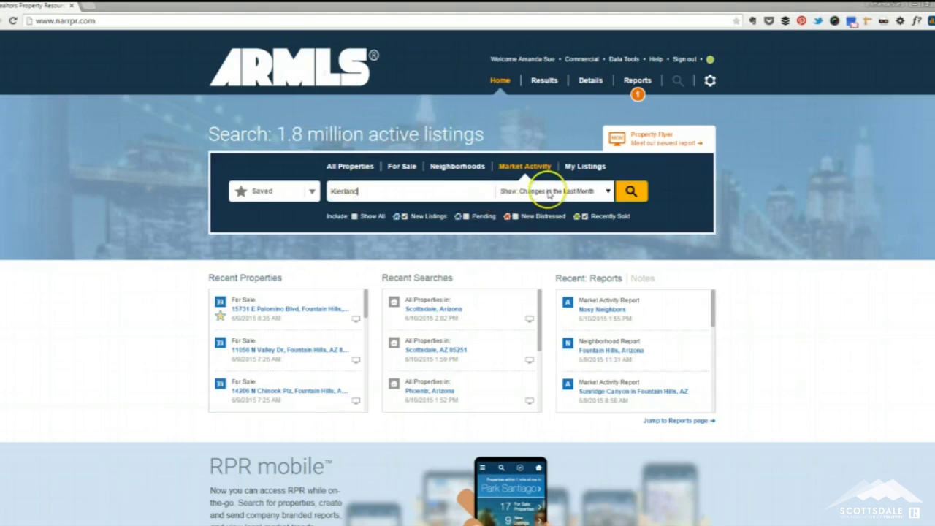
- Show changes in the last month, run the Kierland market activity search, and fit the whole area on the results map
click(555, 191)
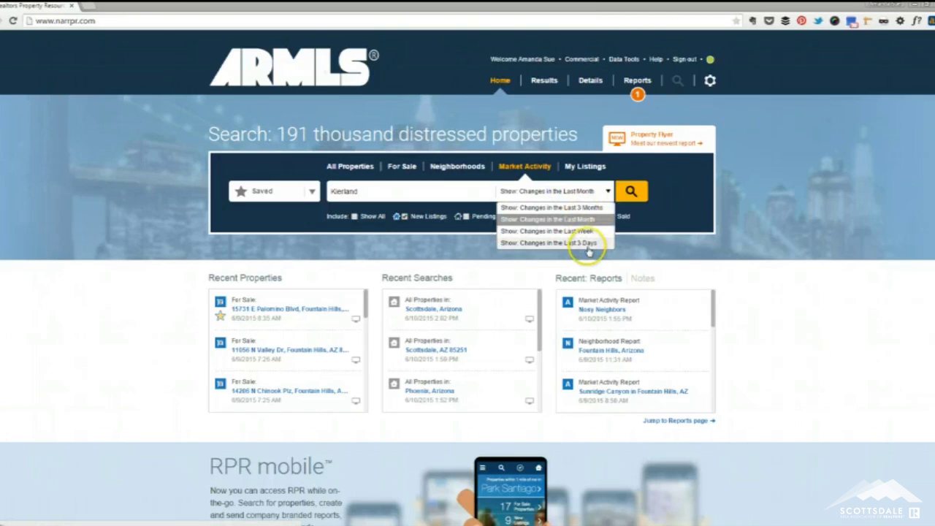
click(588, 242)
click(585, 191)
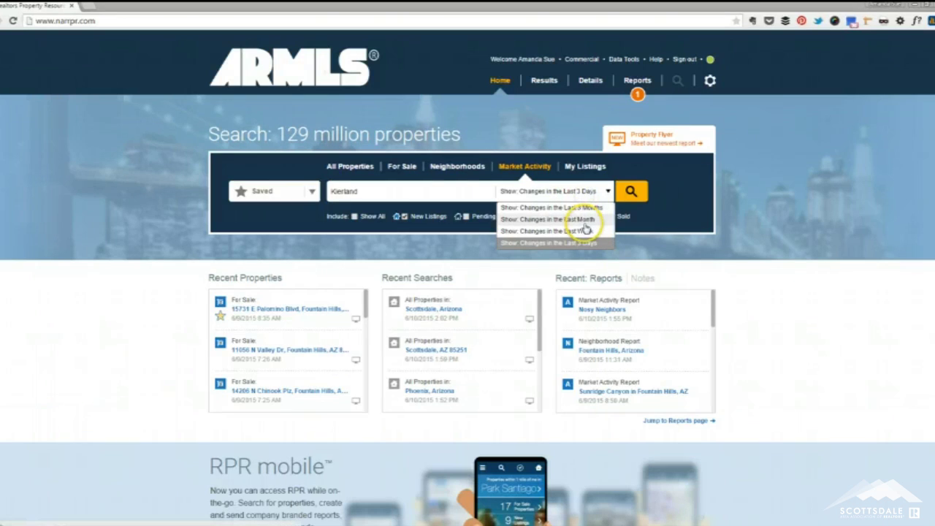
click(569, 219)
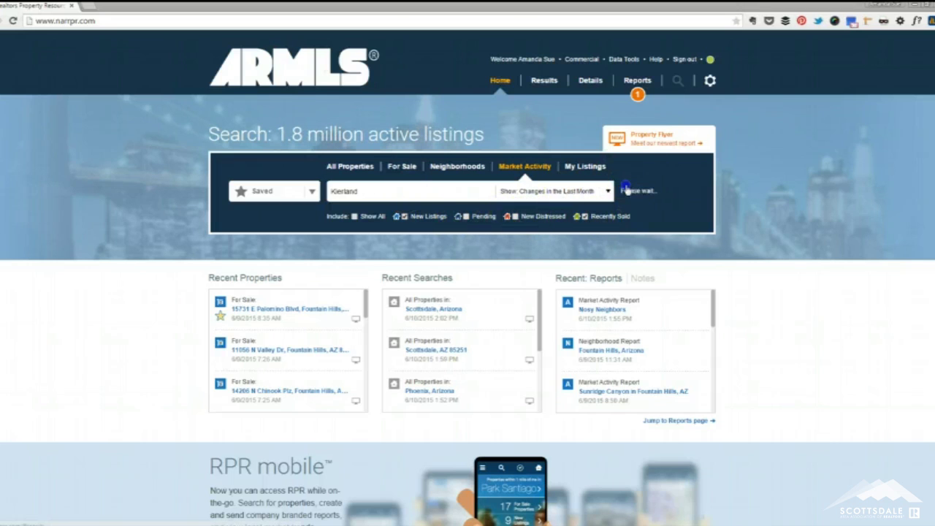
click(628, 190)
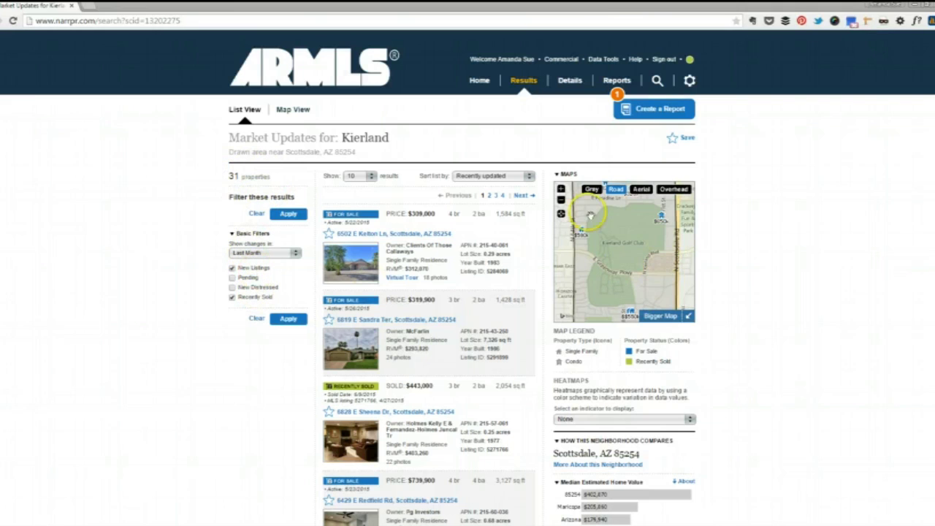
click(561, 200)
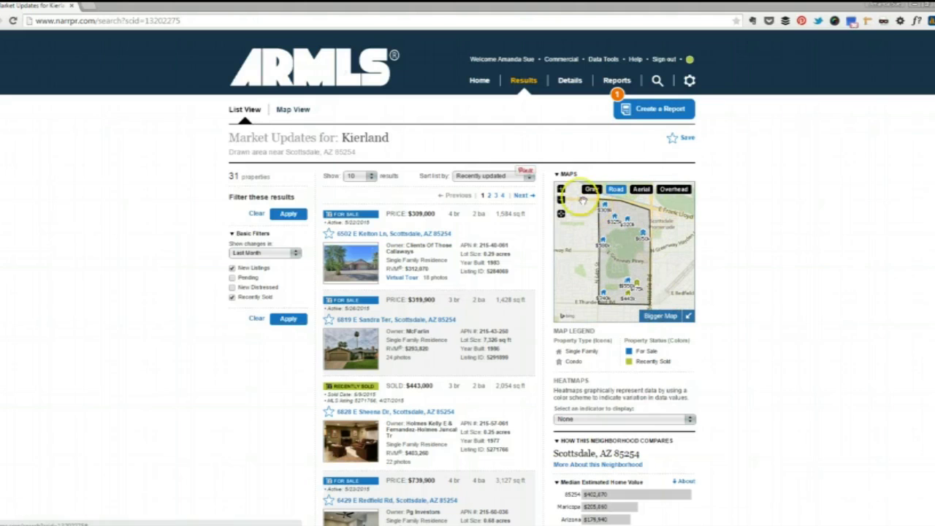
- Start a report for Kierland and expand the details of the Market Activity Report
click(666, 109)
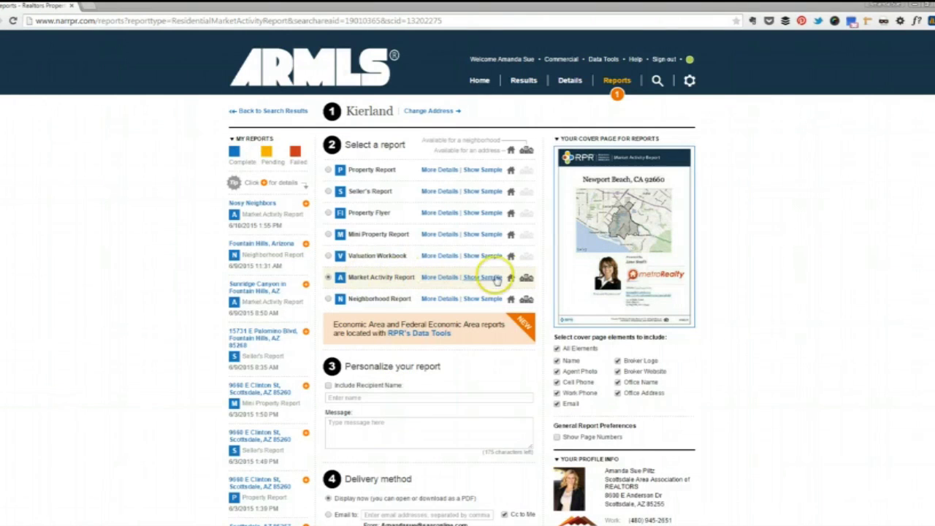
click(438, 279)
scroll(479, 303, down, 3)
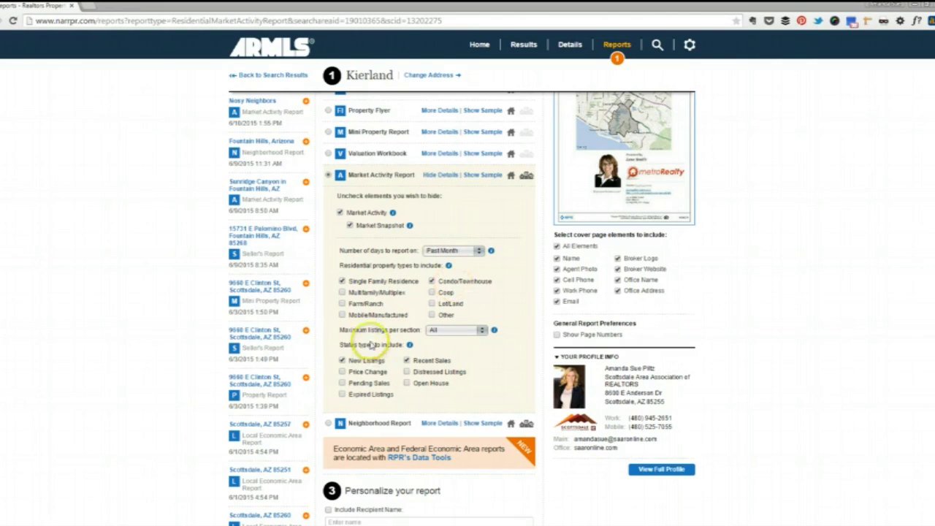
- Try 10 and 20 as the maximum listings per section, and return the setting to All
click(453, 342)
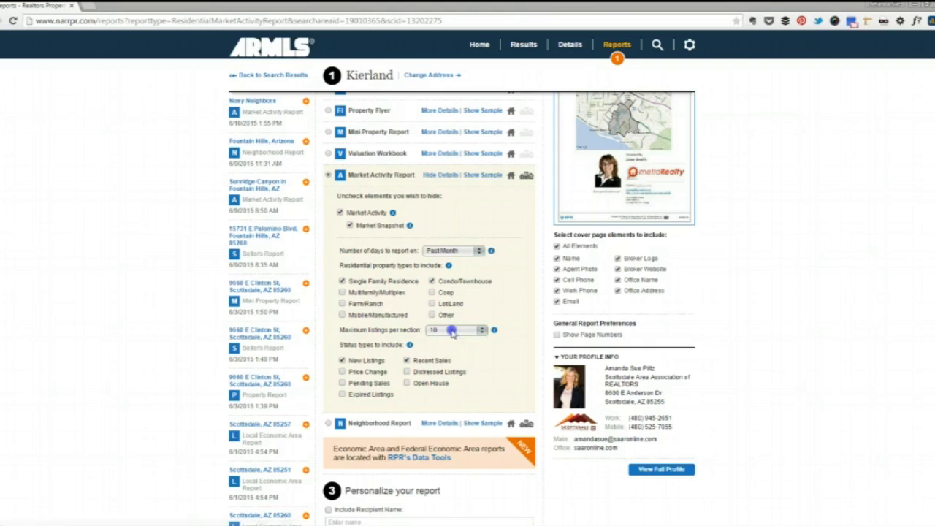
click(454, 332)
click(454, 350)
click(480, 330)
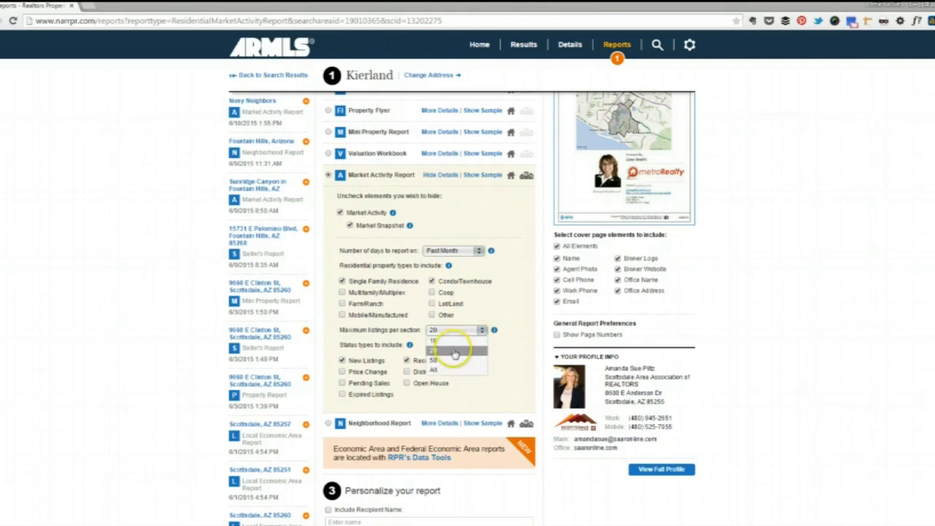
click(431, 371)
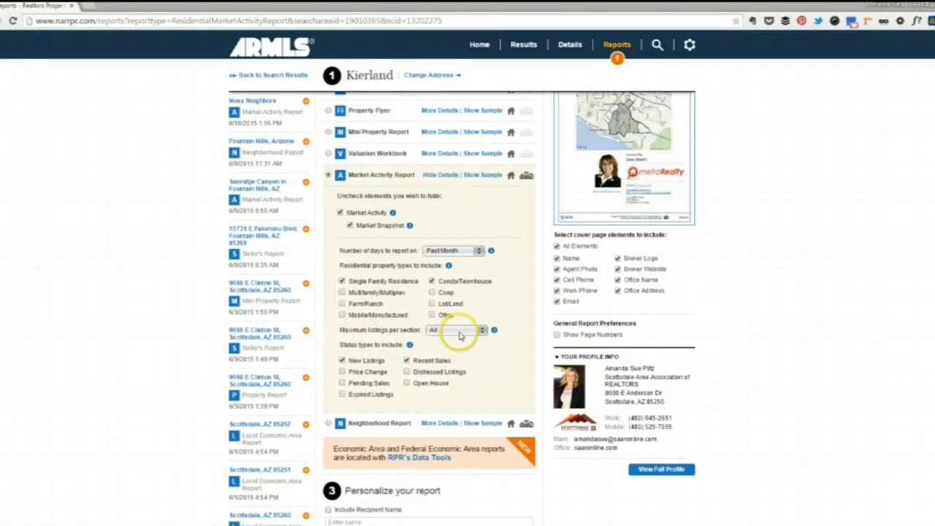
- Generate the Kierland Market Activity Report with the Display now delivery method and open the finished PDF
scroll(460, 334, down, 1)
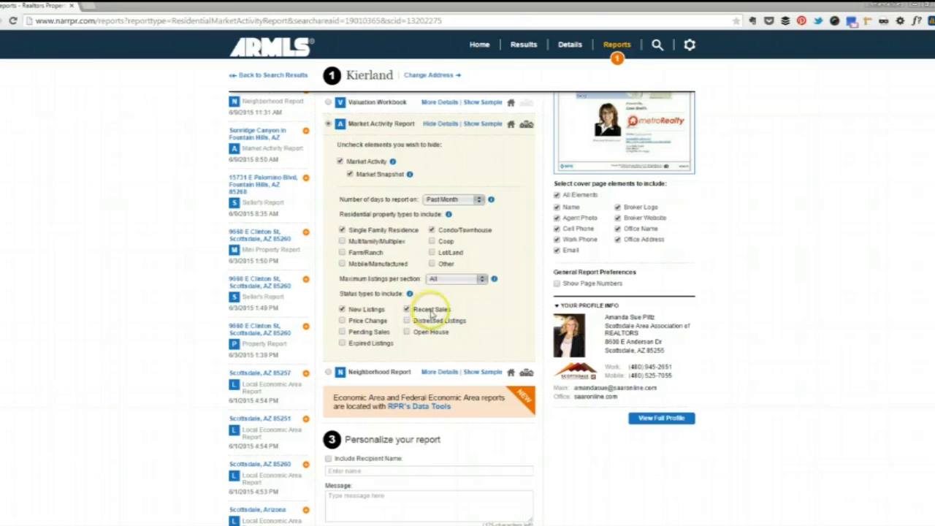
scroll(442, 325, down, 4)
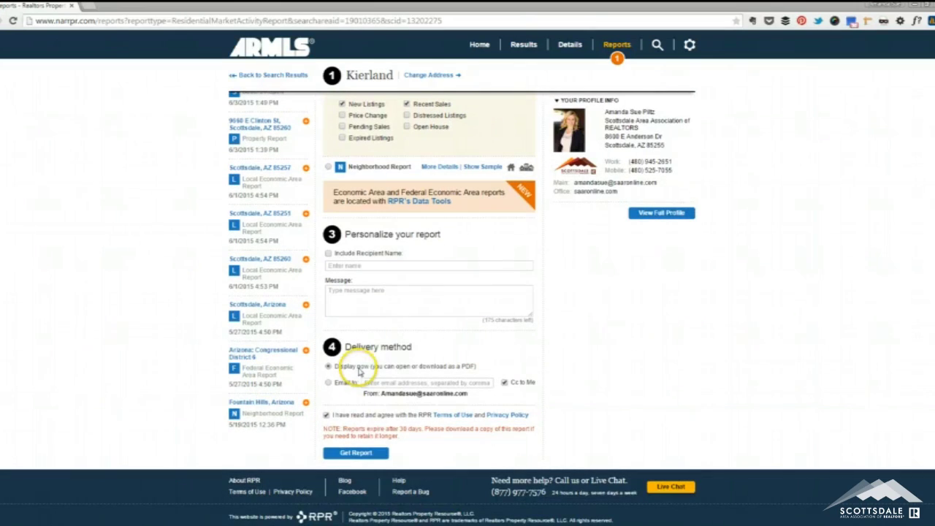
click(374, 456)
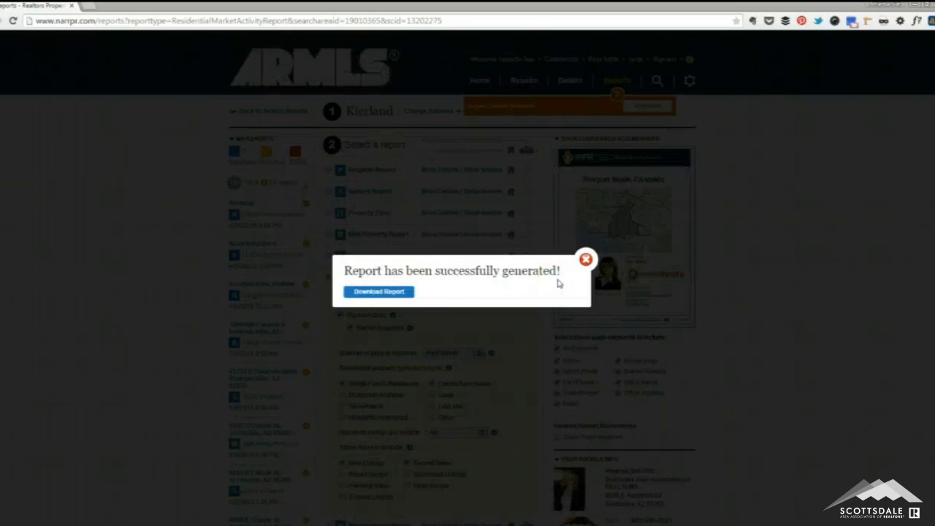
click(380, 292)
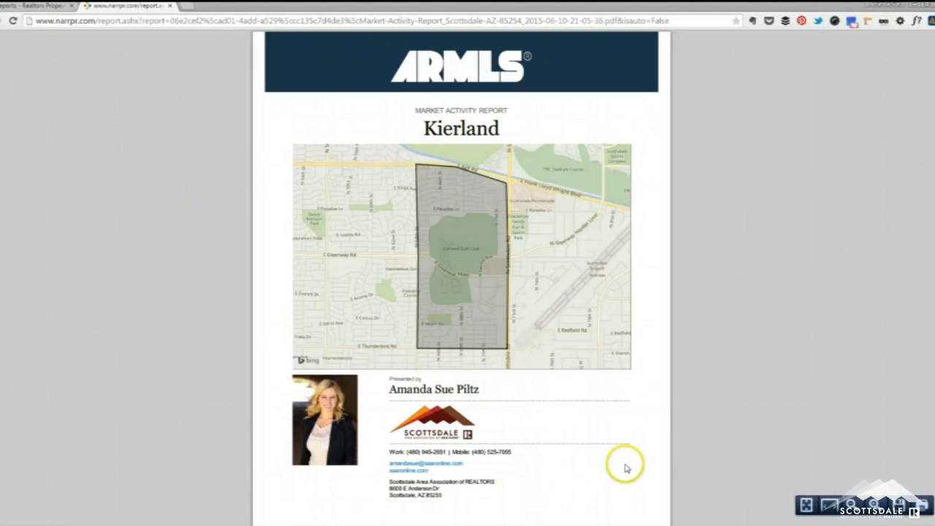
- Examine the report's cover page, estimated home values map, market snapshot and new listings
scroll(625, 453, down, 4)
scroll(633, 436, down, 2)
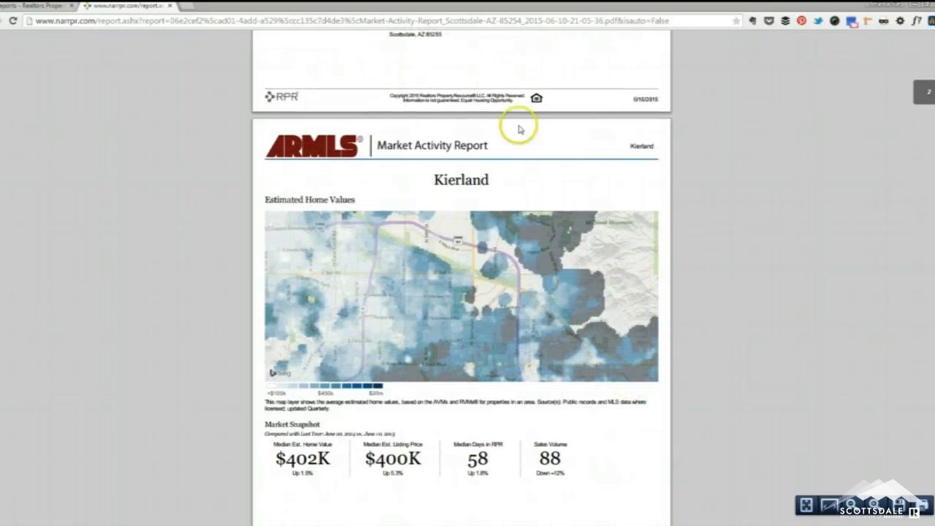
scroll(702, 431, down, 5)
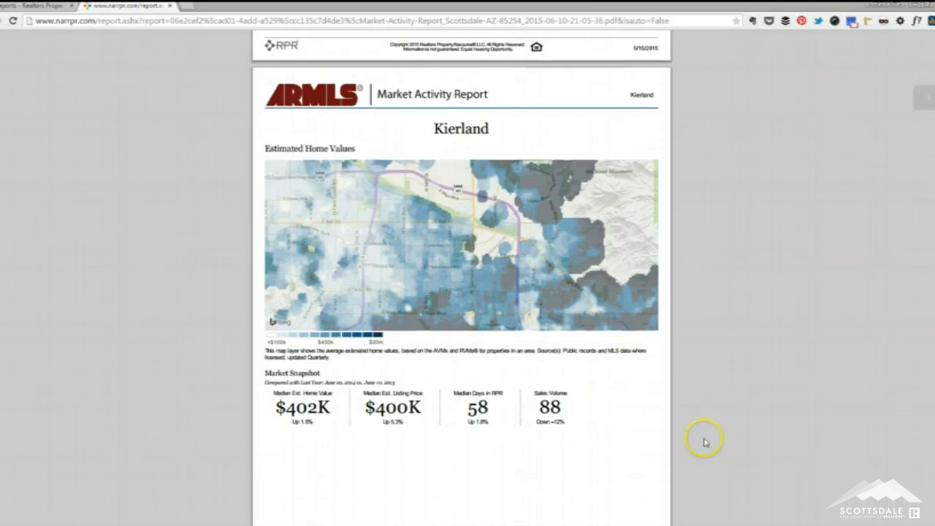
scroll(699, 409, down, 2)
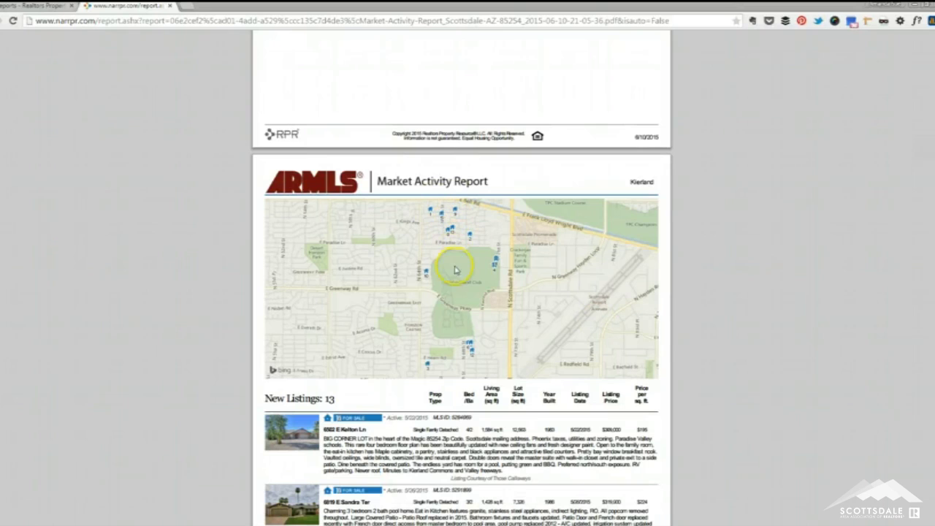
scroll(497, 366, down, 1)
scroll(500, 367, down, 3)
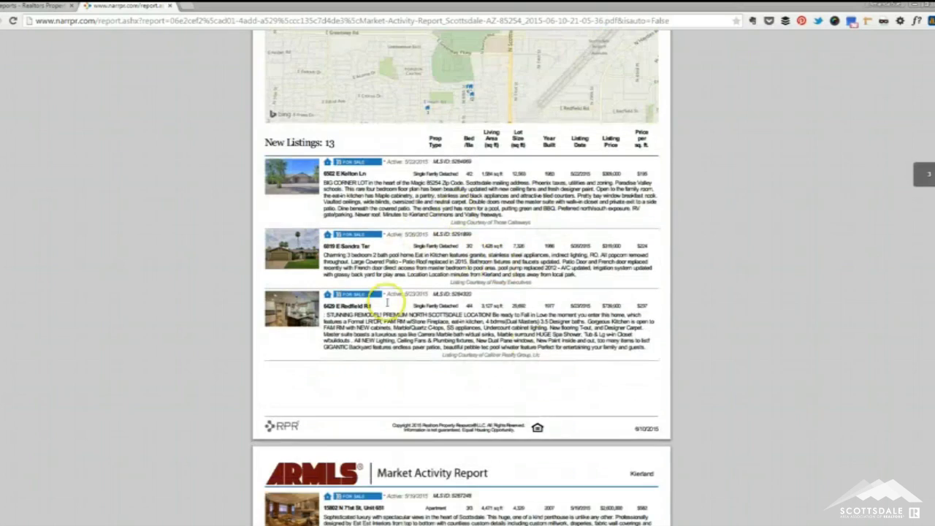
scroll(599, 355, down, 3)
scroll(563, 355, down, 4)
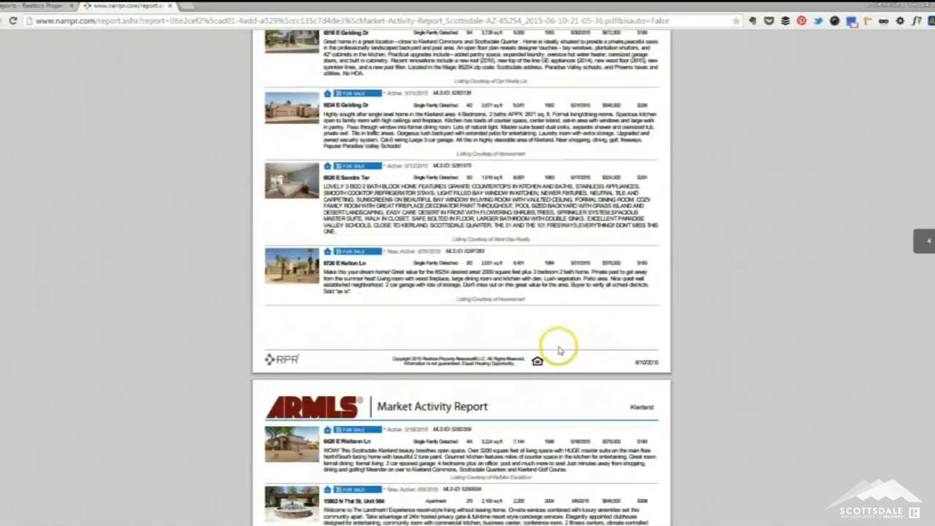
scroll(556, 343, down, 6)
- Review the recently sold properties through the last page, return to the cover page, and close the report
scroll(557, 344, down, 7)
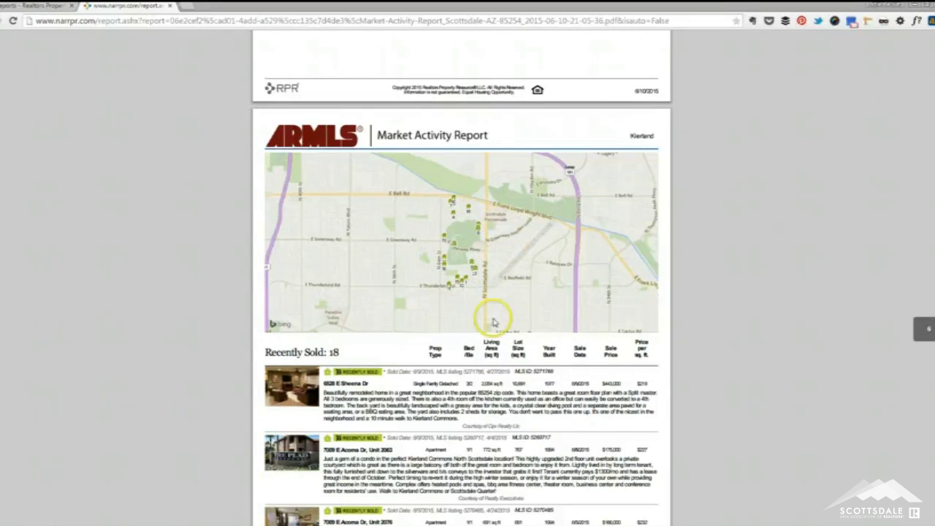
scroll(469, 329, down, 10)
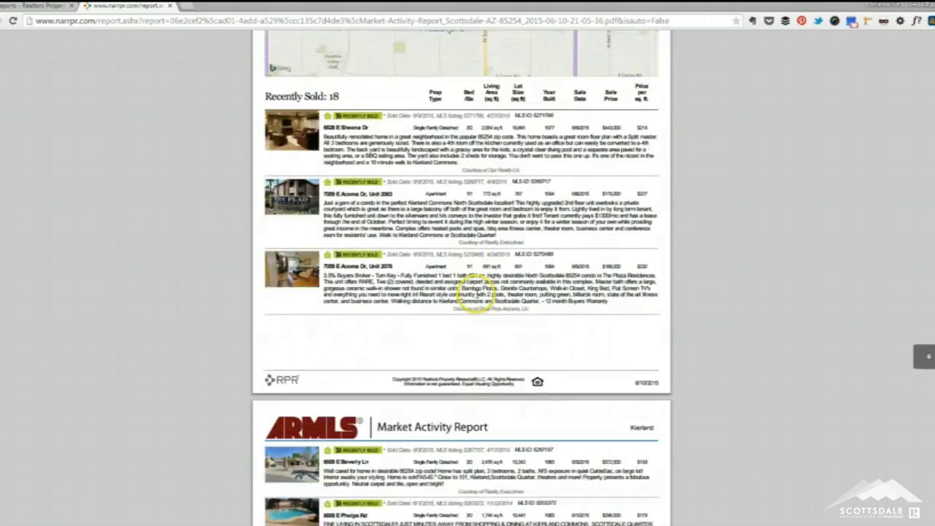
scroll(478, 292, down, 10)
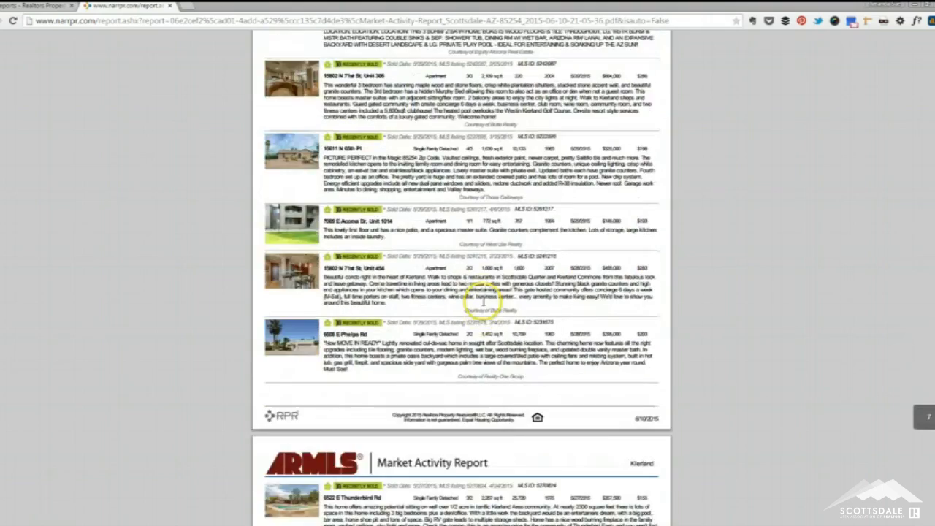
scroll(483, 303, down, 10)
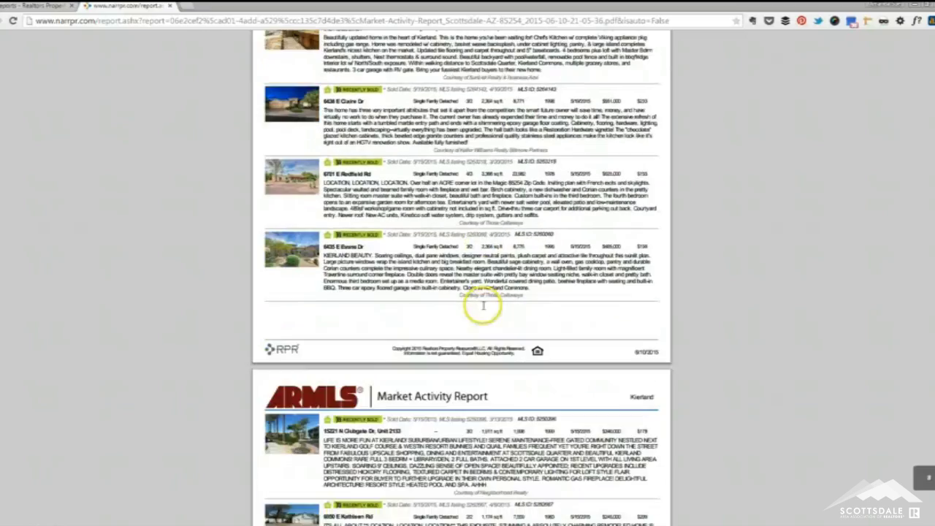
mouse_move(928, 477)
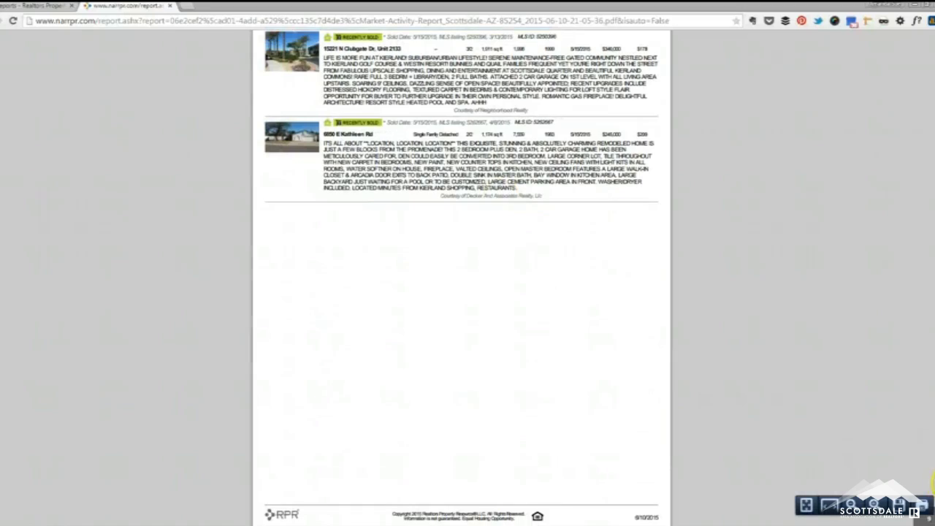
drag(932, 498, 887, 47)
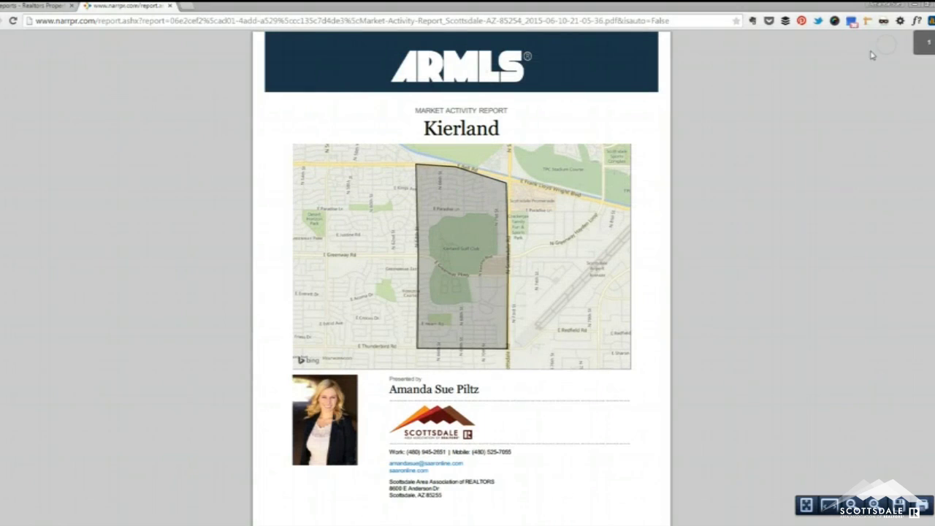
click(171, 7)
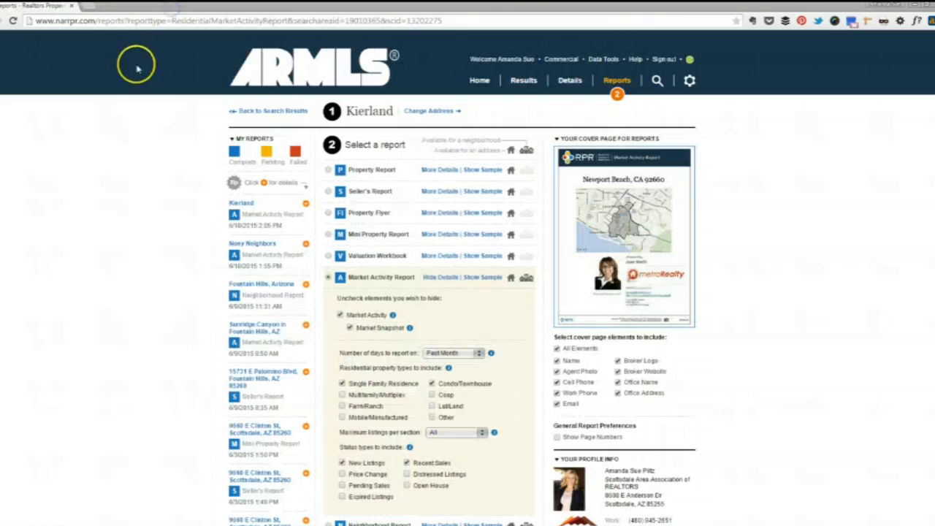
- Reload the Reports page, rerun the saved Kierland Market Activity Report, and dismiss its details pop-up
click(618, 81)
click(622, 82)
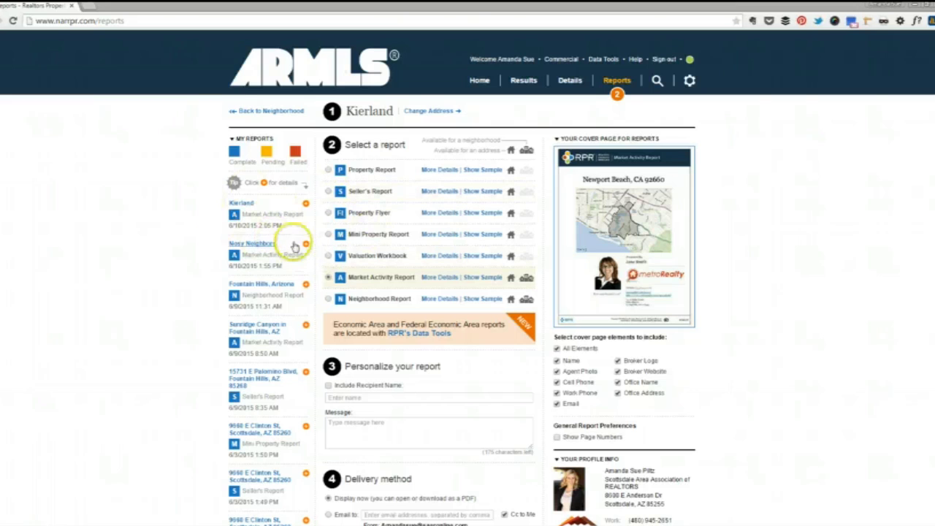
click(307, 209)
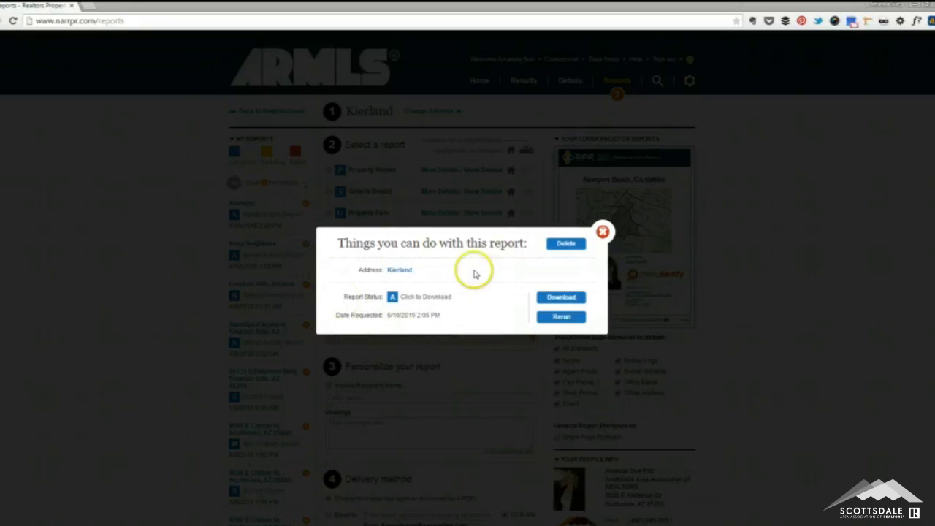
click(561, 319)
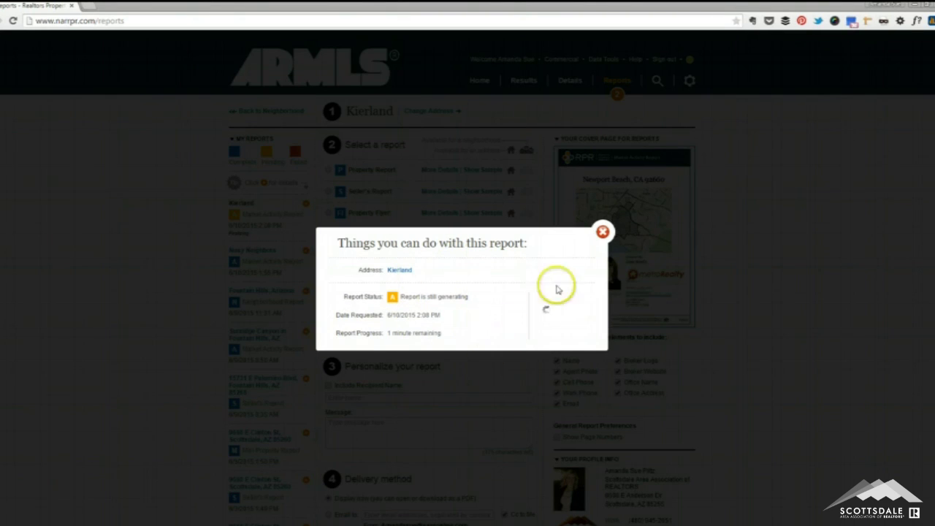
click(602, 233)
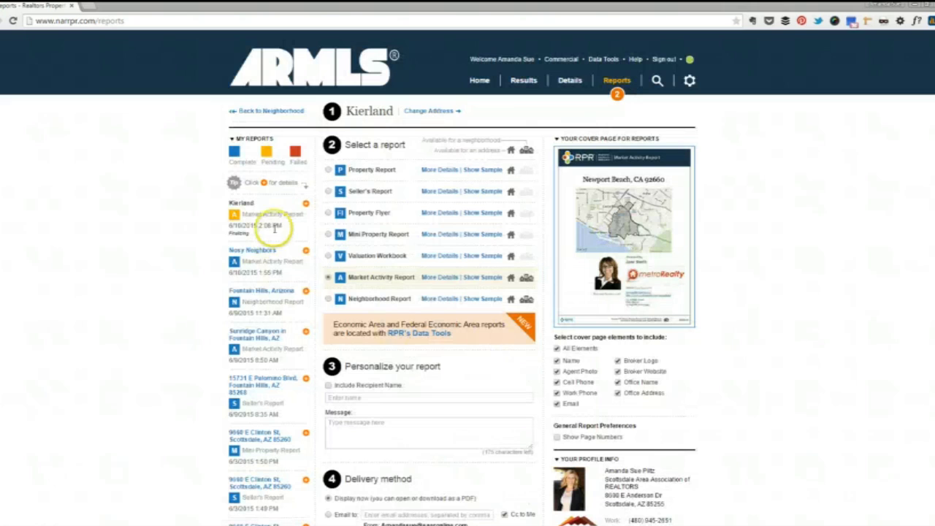